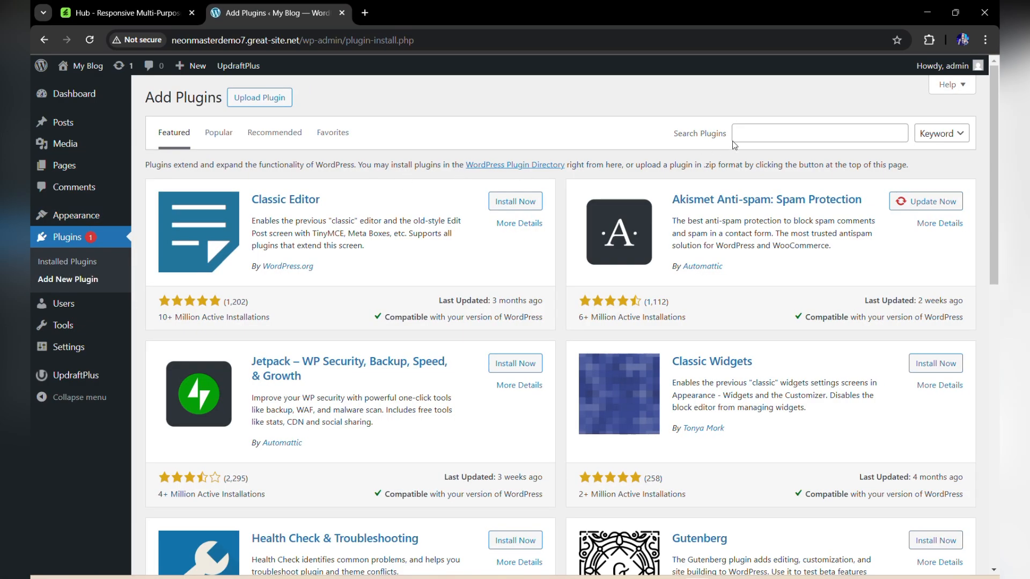
Search the plugin directory for "wp file manager".
left_click(754, 135)
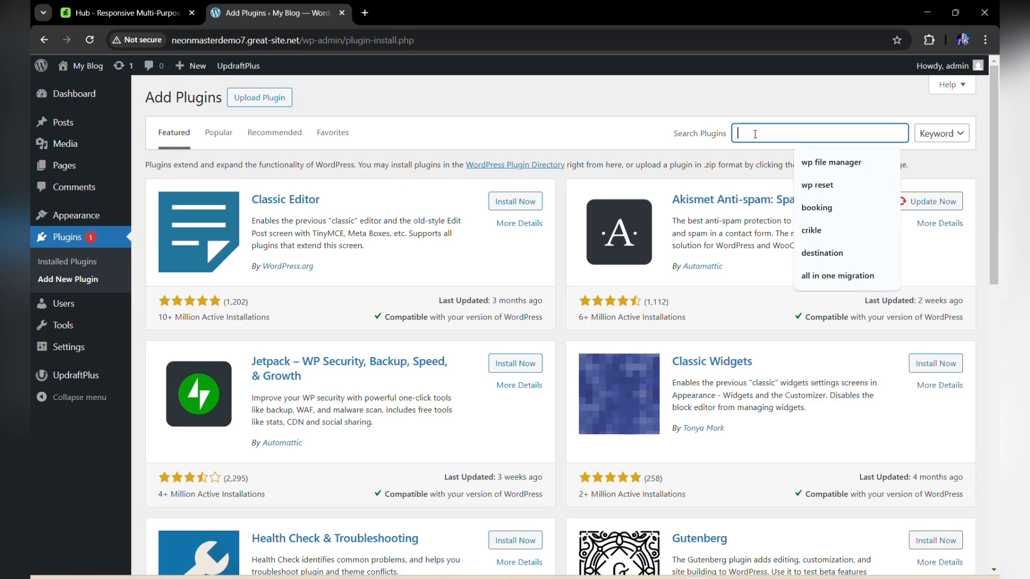
type("wp fi")
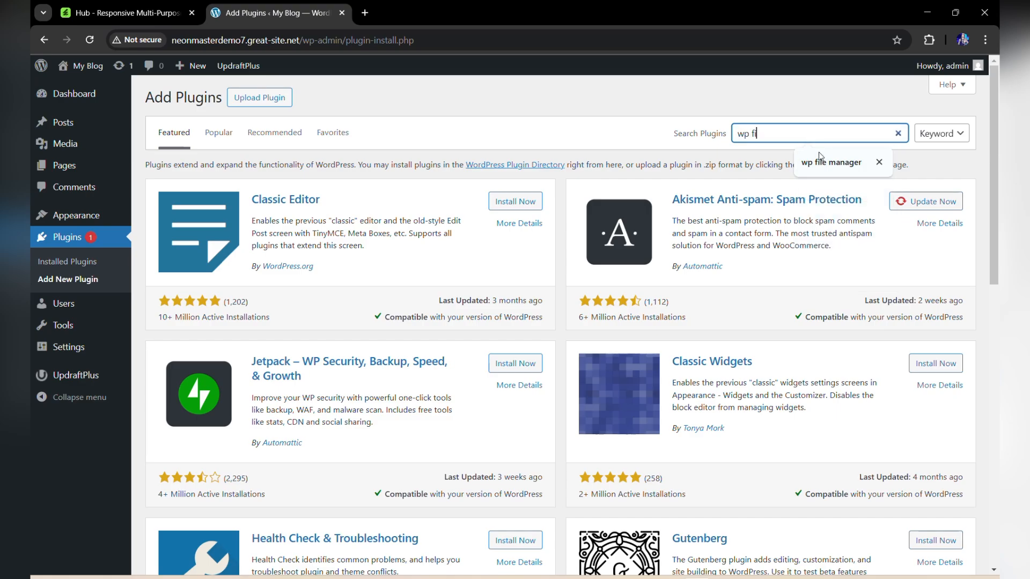
type("le mana")
left_click(819, 156)
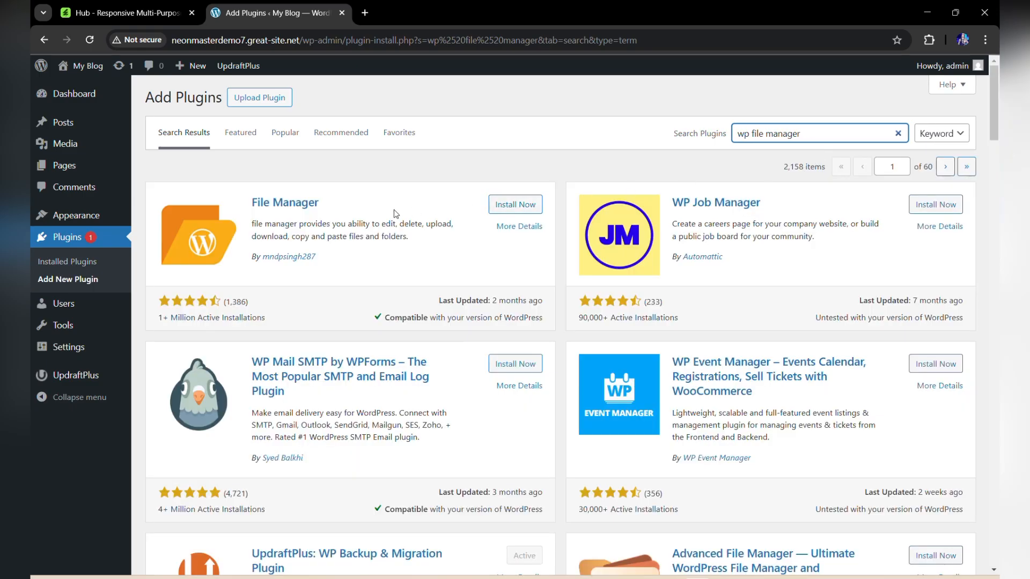
Install and activate the File Manager plugin from the search results.
left_click(520, 210)
left_click_drag(322, 257, 250, 258)
left_click(321, 243)
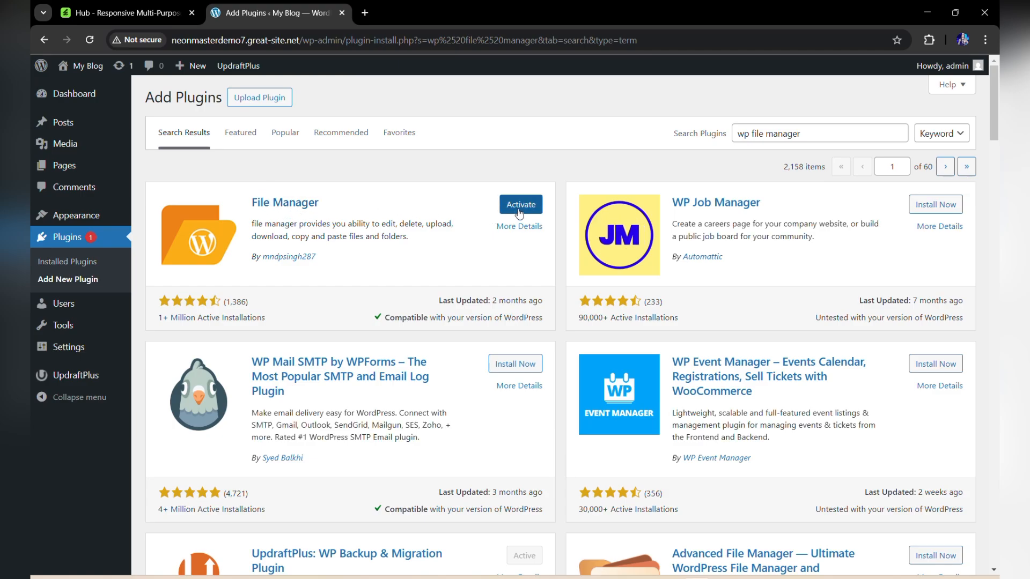
left_click(521, 209)
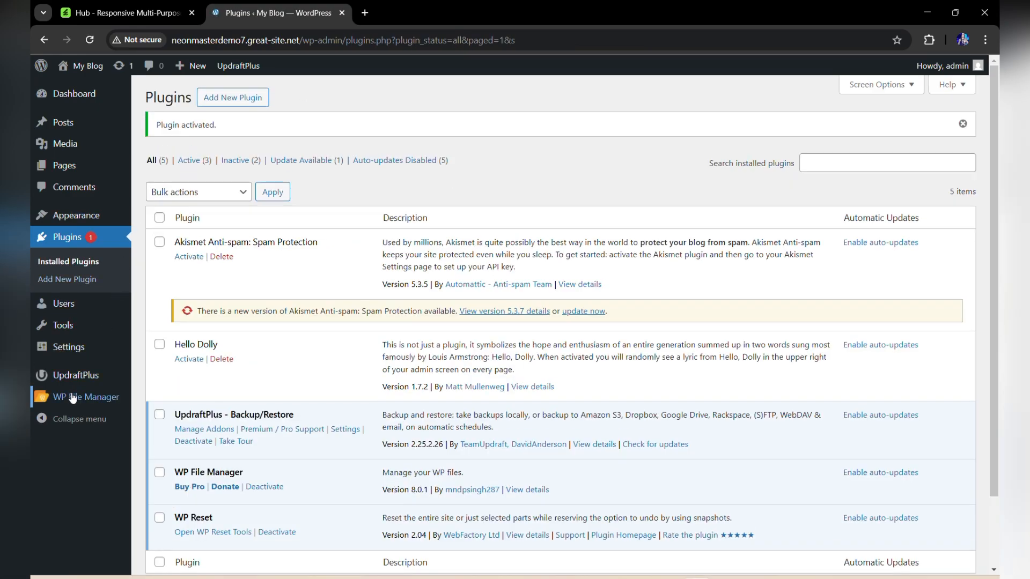
Open WP File Manager and go to the wp-content/themes folder.
left_click(108, 399)
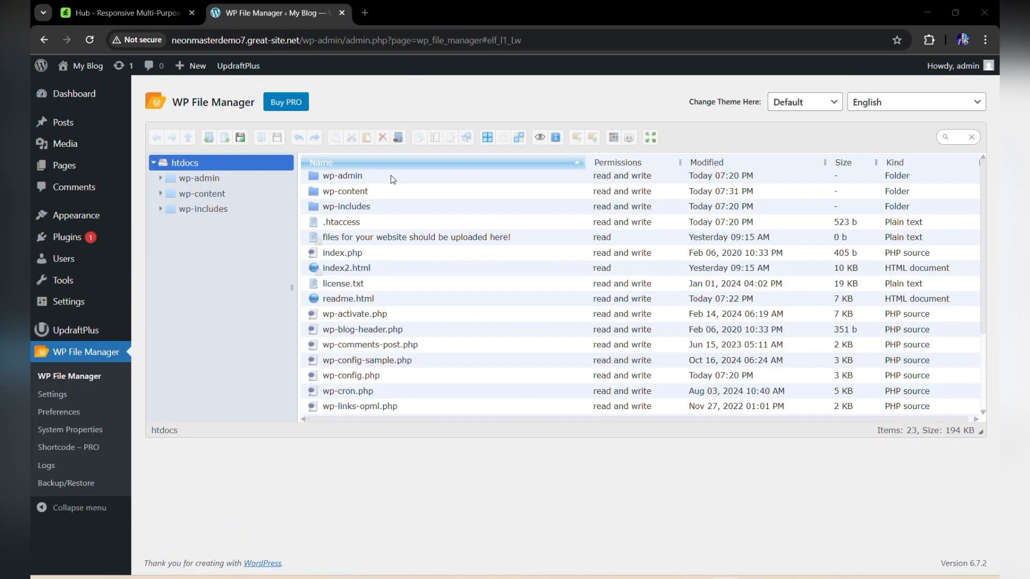
left_click(391, 196)
double_click(391, 191)
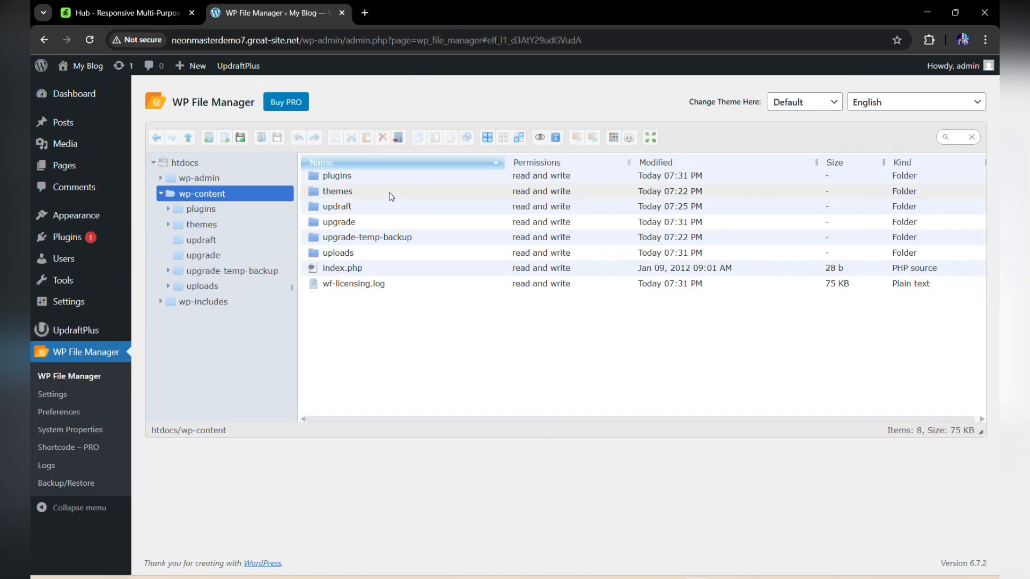
left_click(391, 196)
double_click(391, 194)
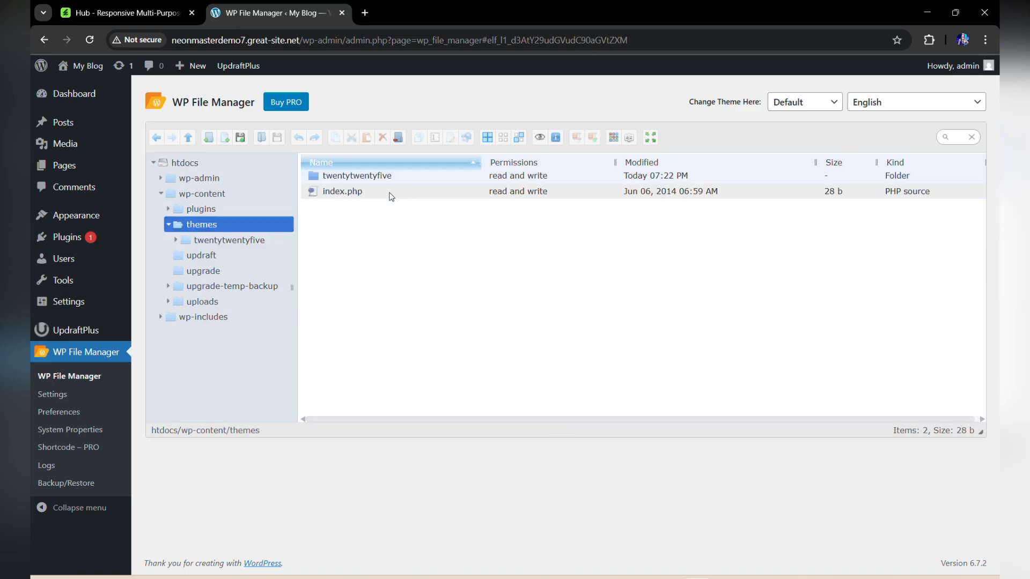
Switch to File Explorer, extract the hub archive in the Hub WP folder with WinRAR, and check the extracted hub folder's contents.
left_click(503, 578)
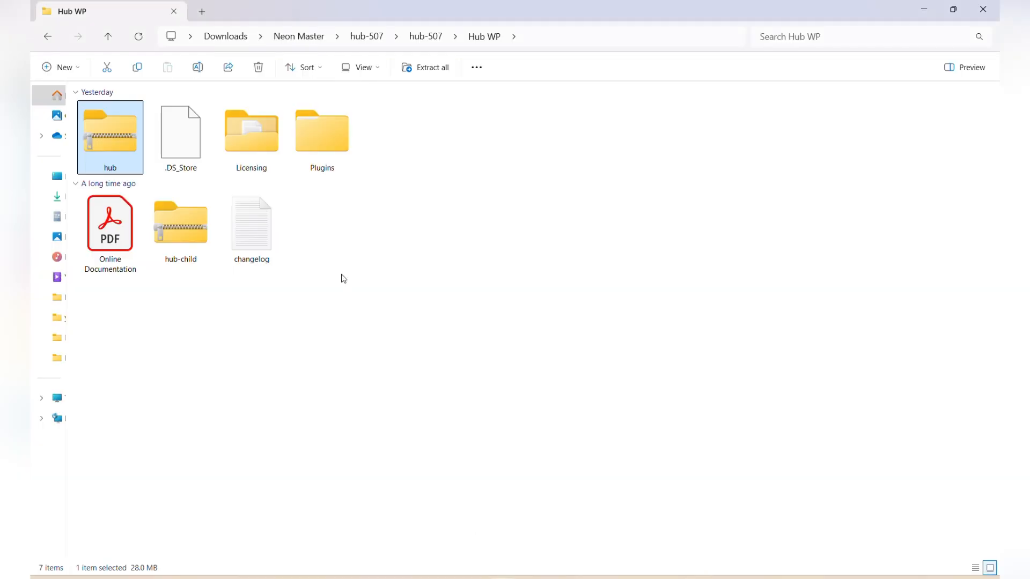
right_click(118, 134)
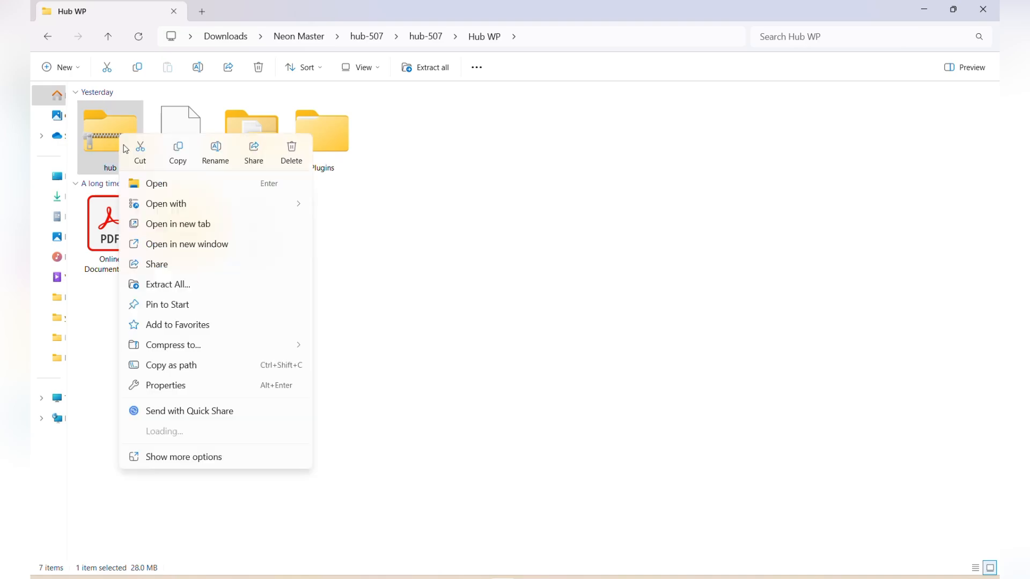
mouse_move(211, 439)
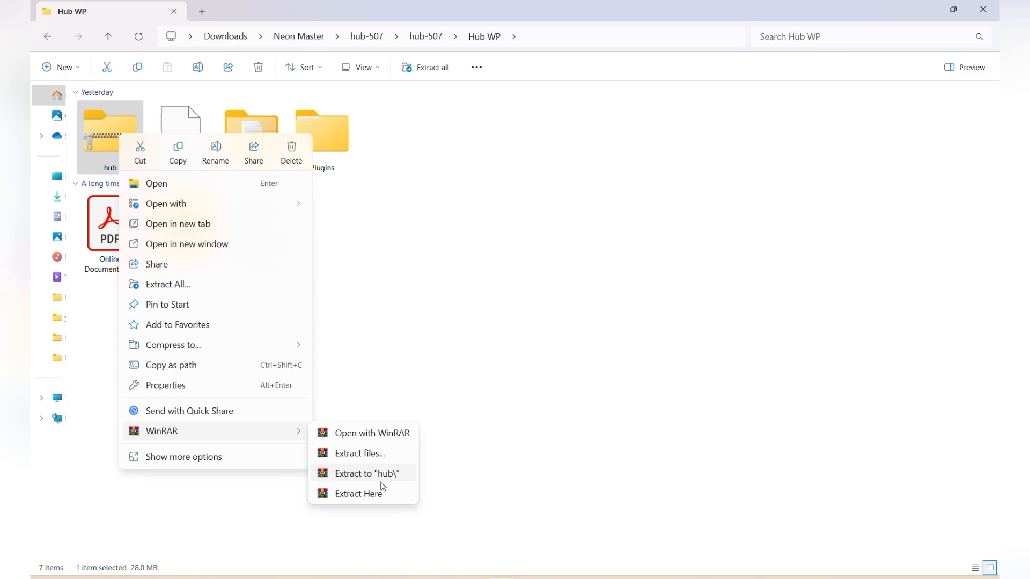
left_click(370, 496)
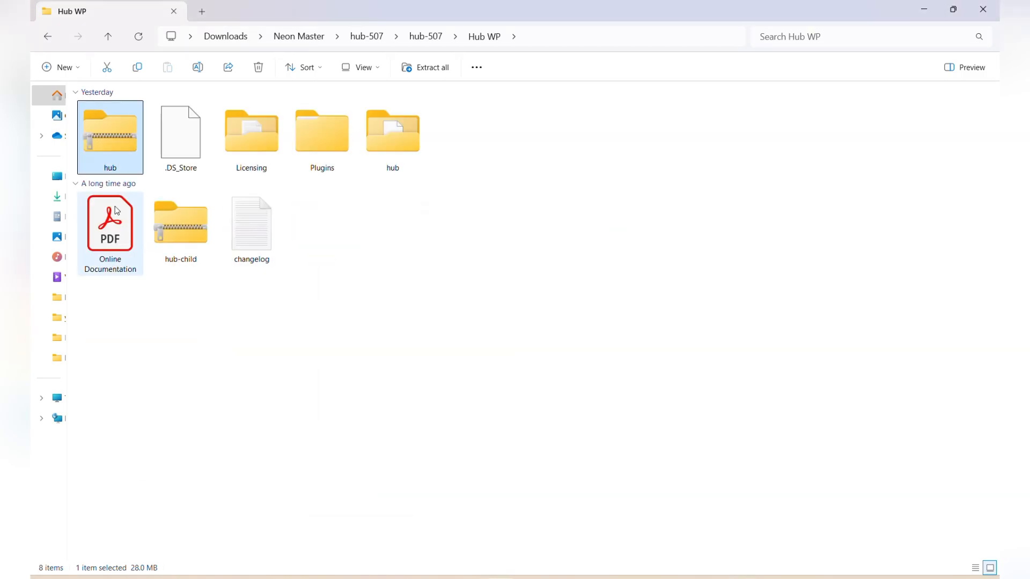
left_click(404, 151)
double_click(404, 146)
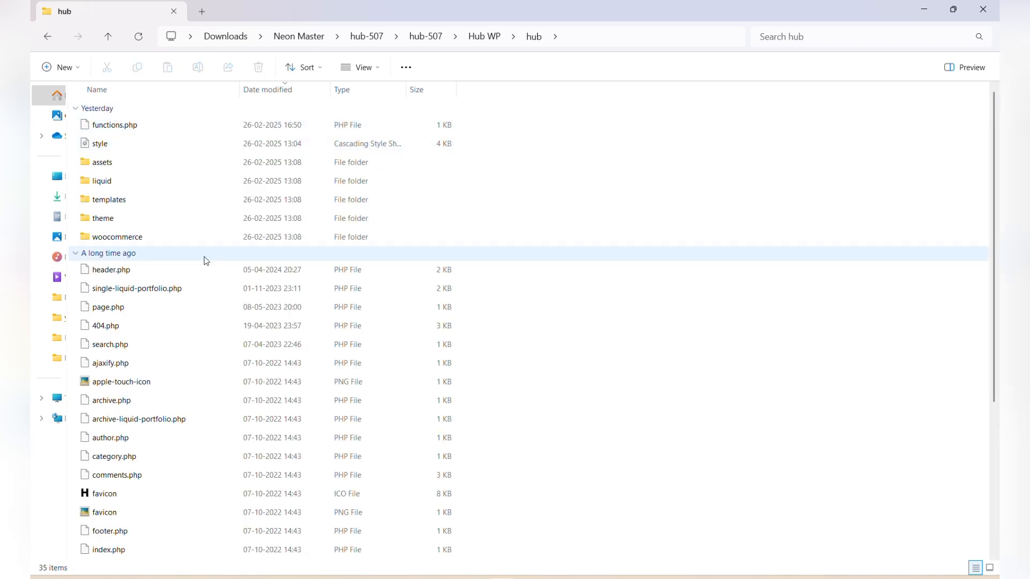
left_click(110, 40)
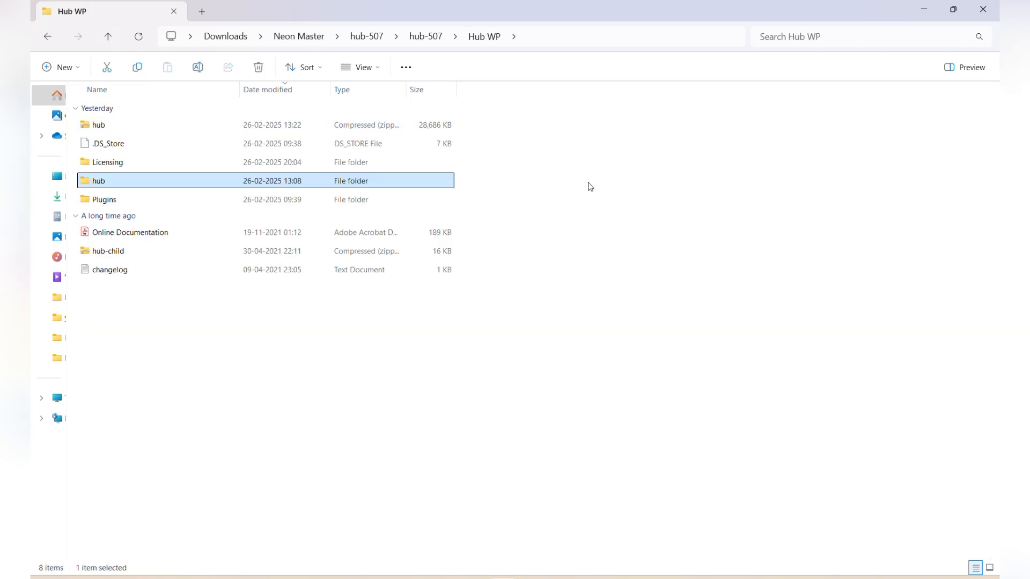
left_click(989, 568)
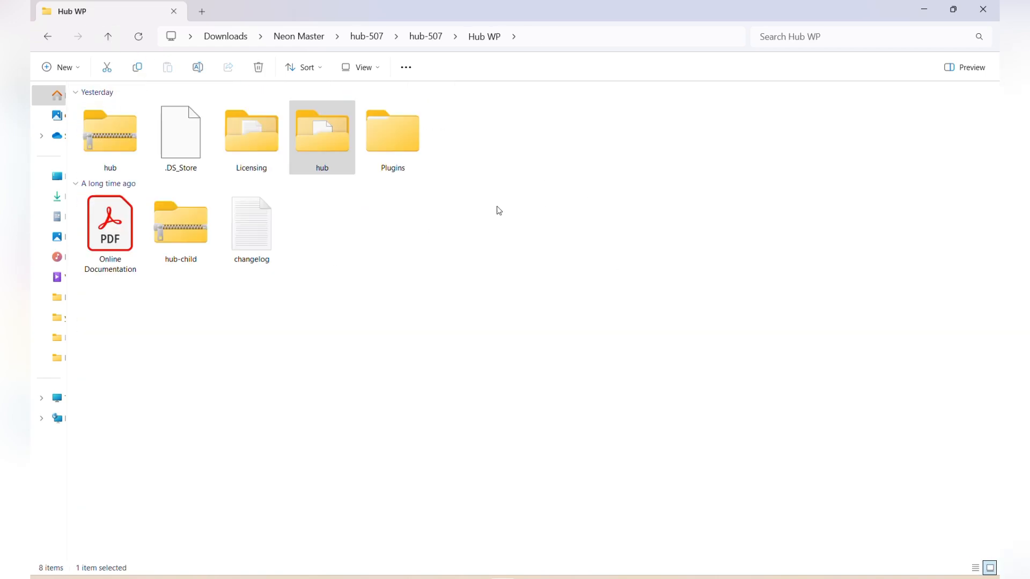
Upload the extracted hub folder from File Explorer into wp-content/themes in WP File Manager.
left_click_drag(307, 133, 613, 383)
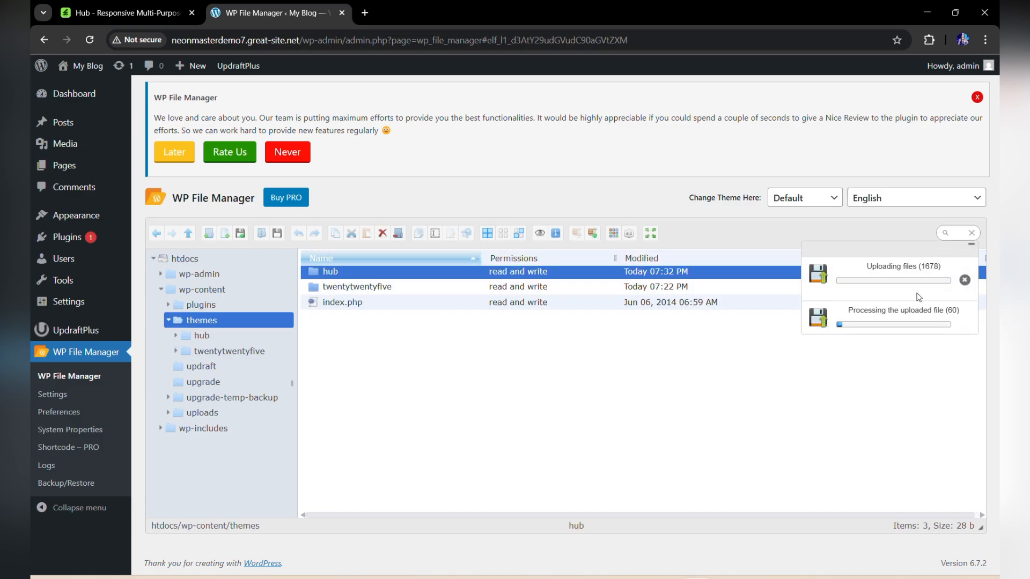
left_click_drag(867, 266, 902, 266)
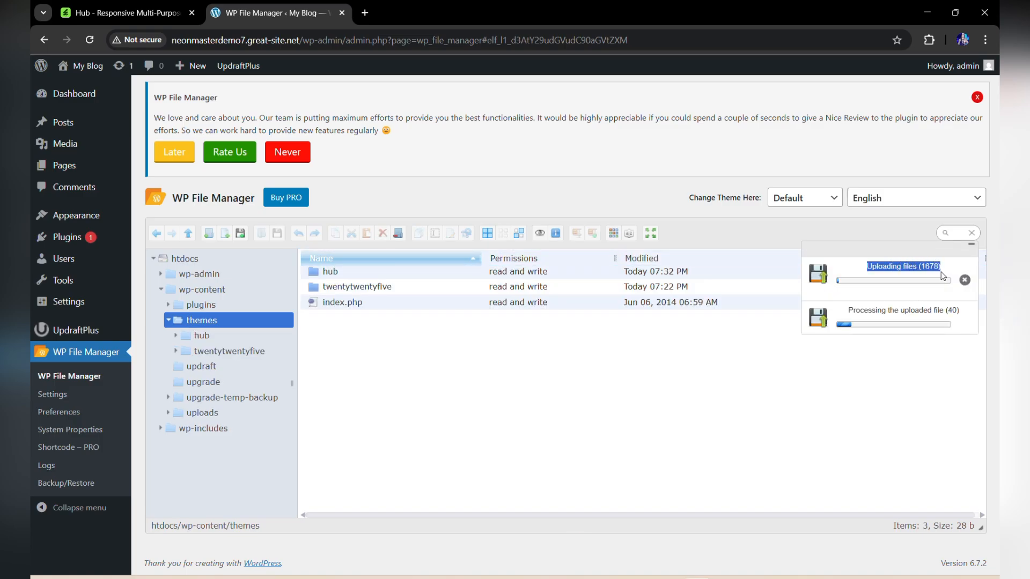
left_click(919, 278)
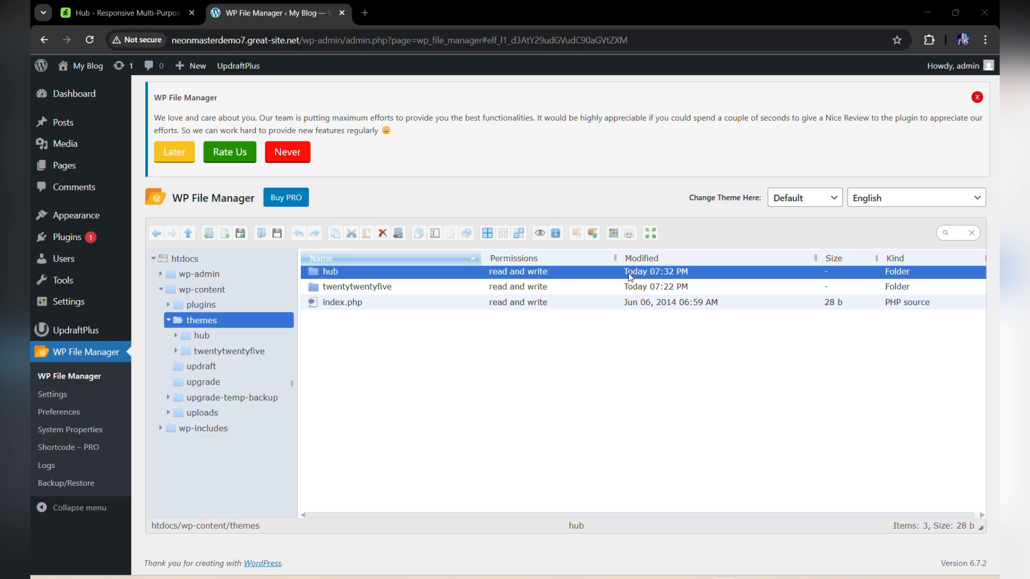
Open the installed themes list and activate the Hub theme from its details.
mouse_move(108, 215)
left_click(159, 218)
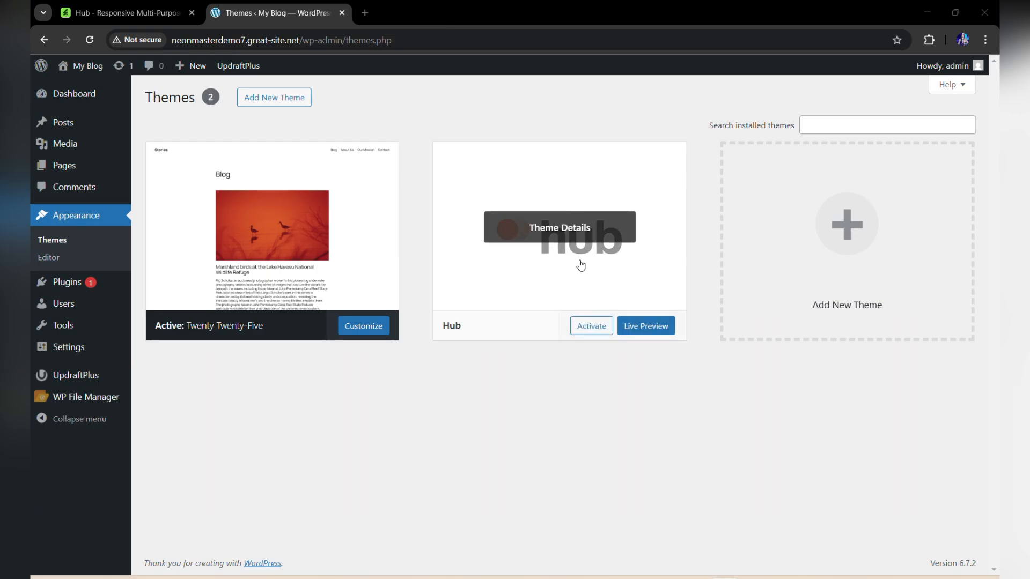
left_click(580, 265)
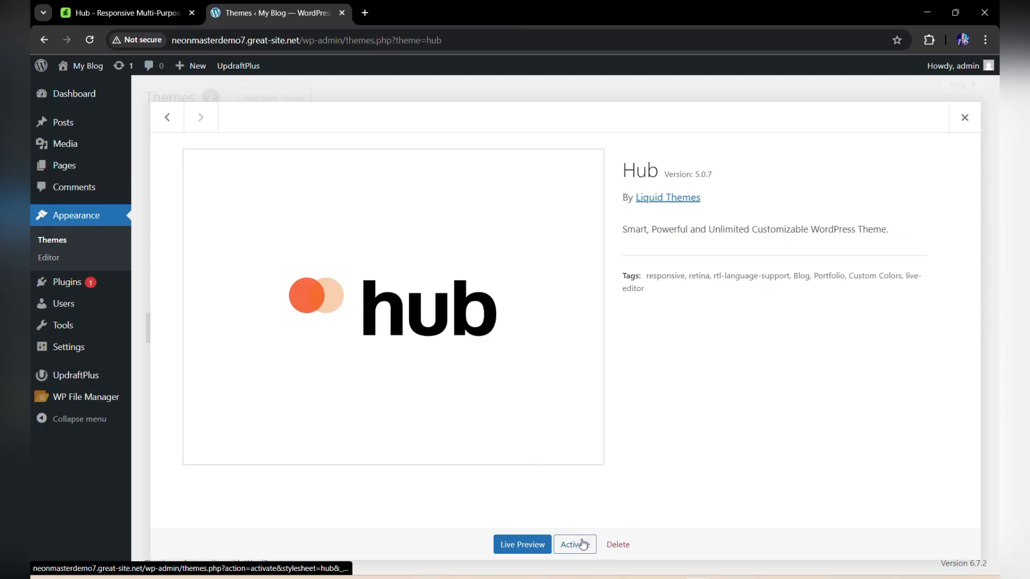
left_click(583, 544)
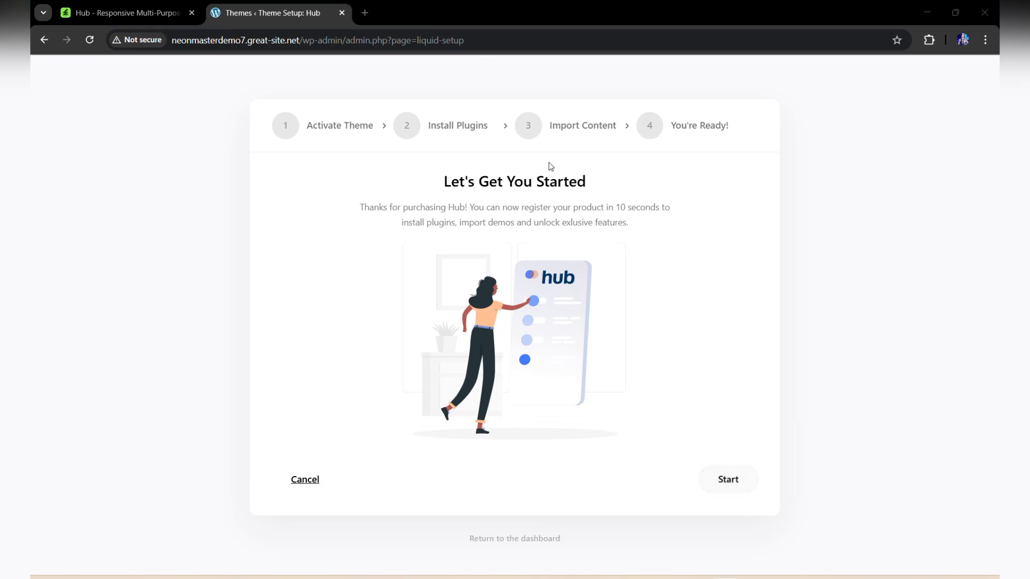
Install the preselected Elementor builder plugins through the Hub setup wizard, and open the Plugins folder inside the local Hub WP folder.
left_click(722, 484)
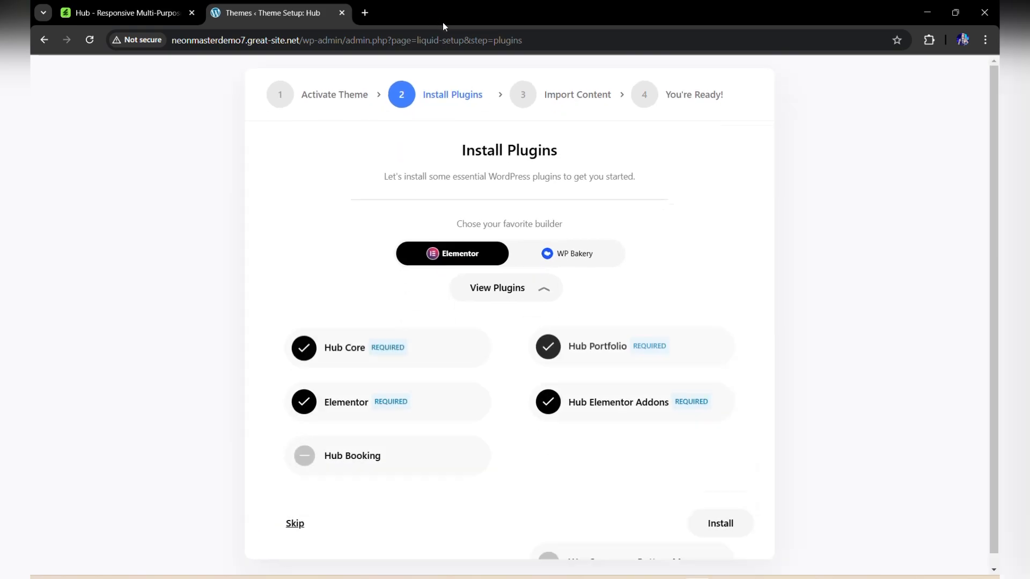
scroll(648, 193, "down", 2)
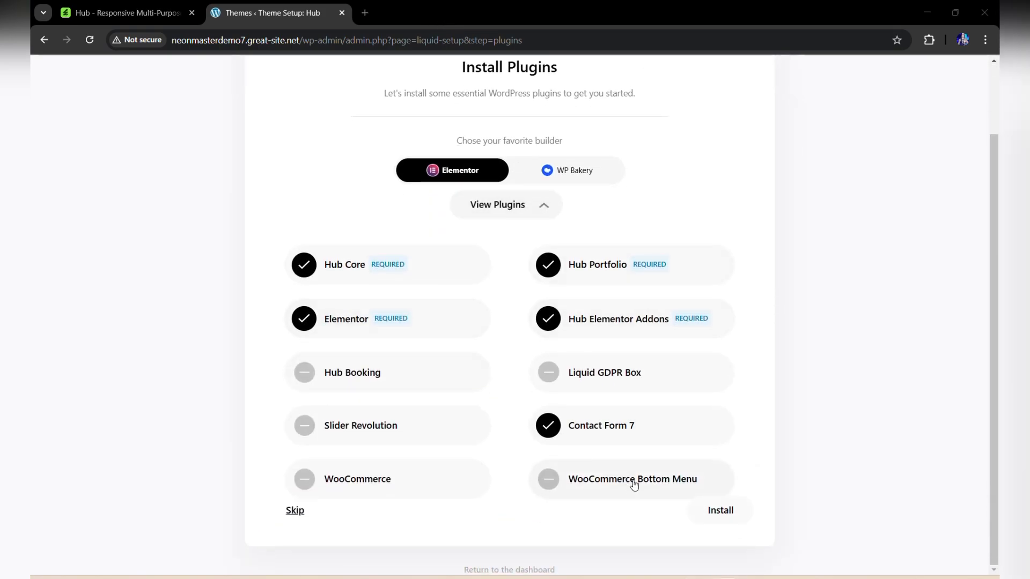
left_click(730, 514)
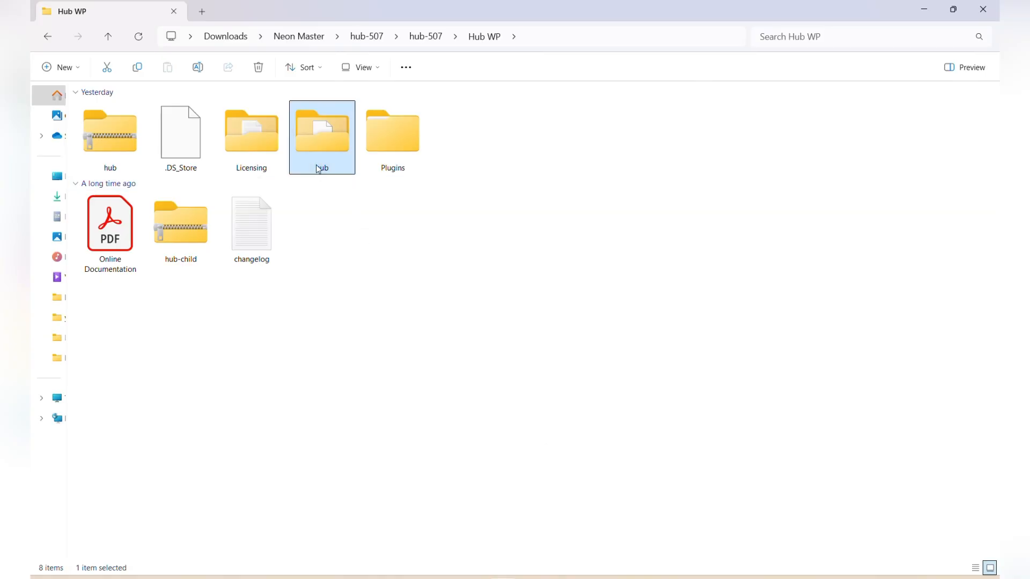
double_click(391, 139)
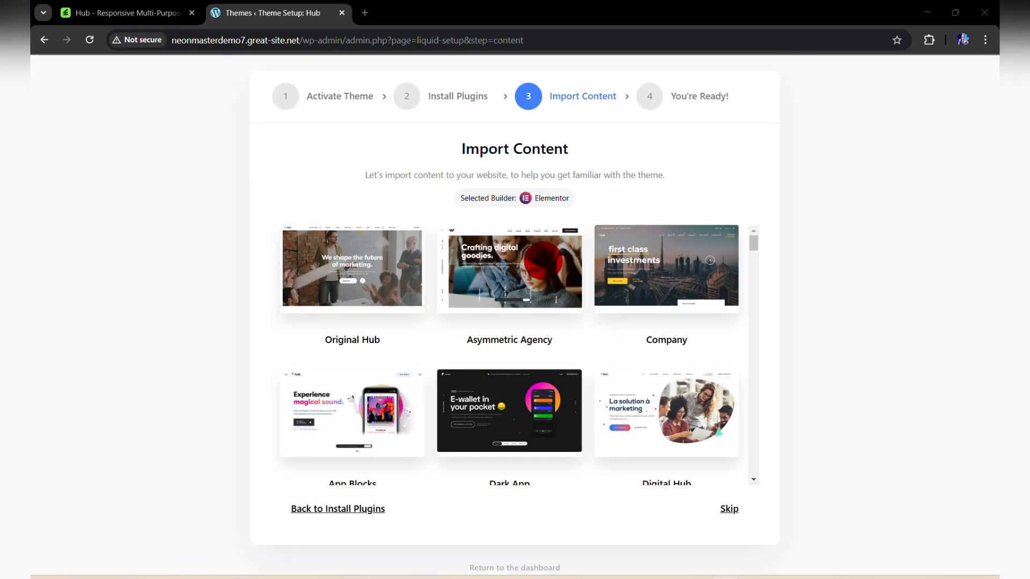
Browse the Hub demos and import Digital Studio with All Content, Media Attachments, Sidebars and Home Page selected.
scroll(542, 259, "down", 10)
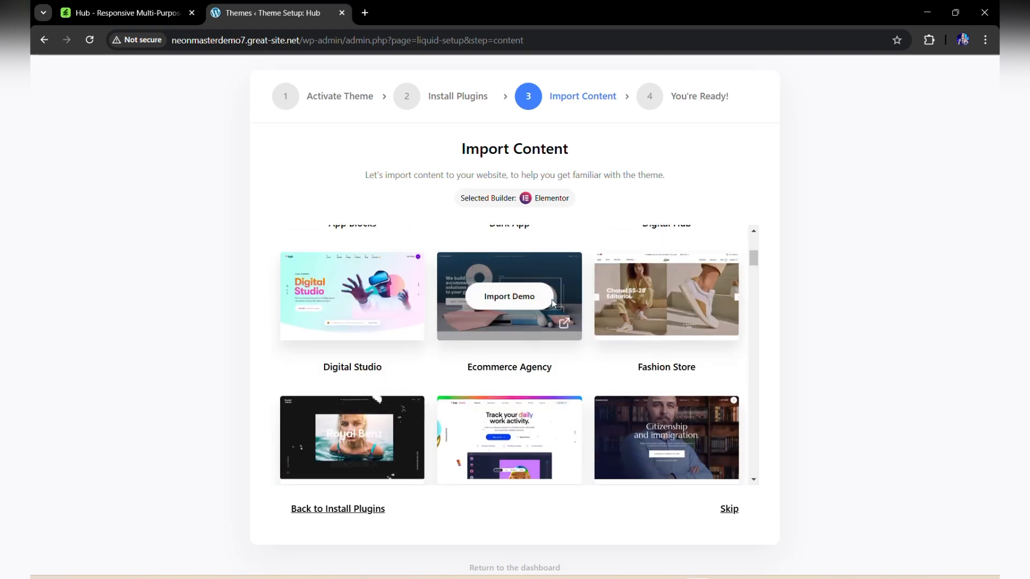
scroll(551, 310, "down", 20)
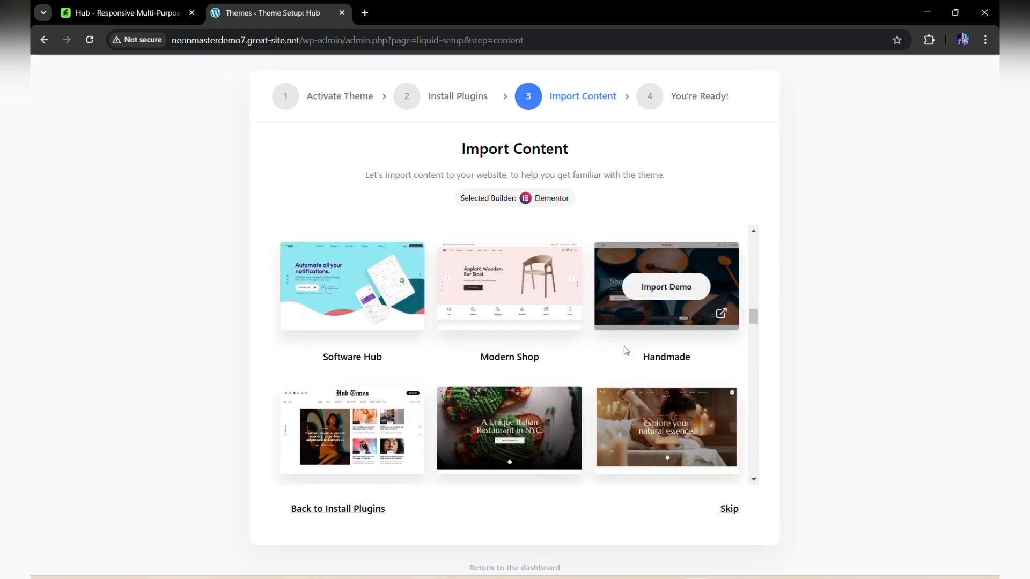
scroll(590, 354, "down", 20)
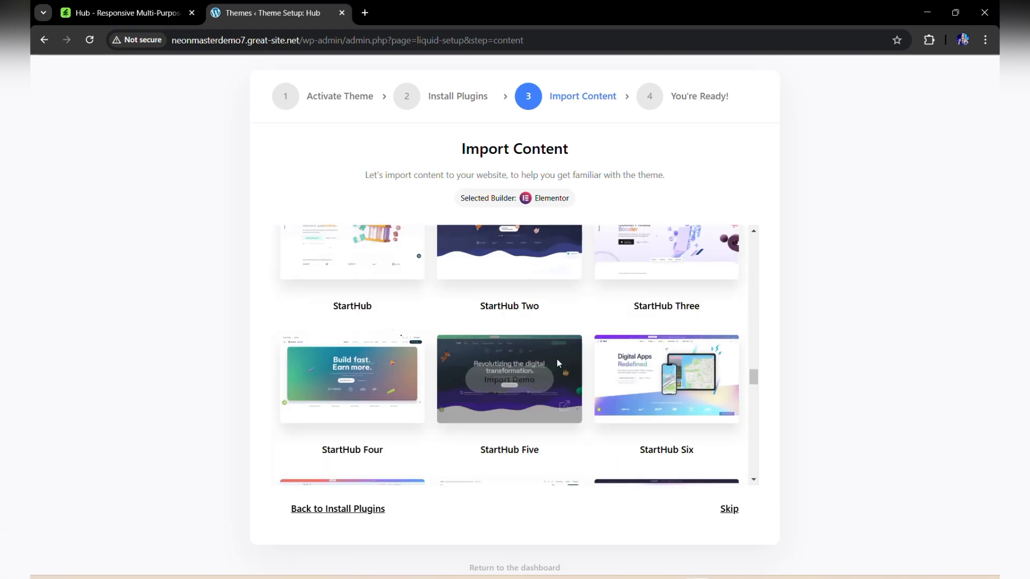
scroll(553, 361, "down", 20)
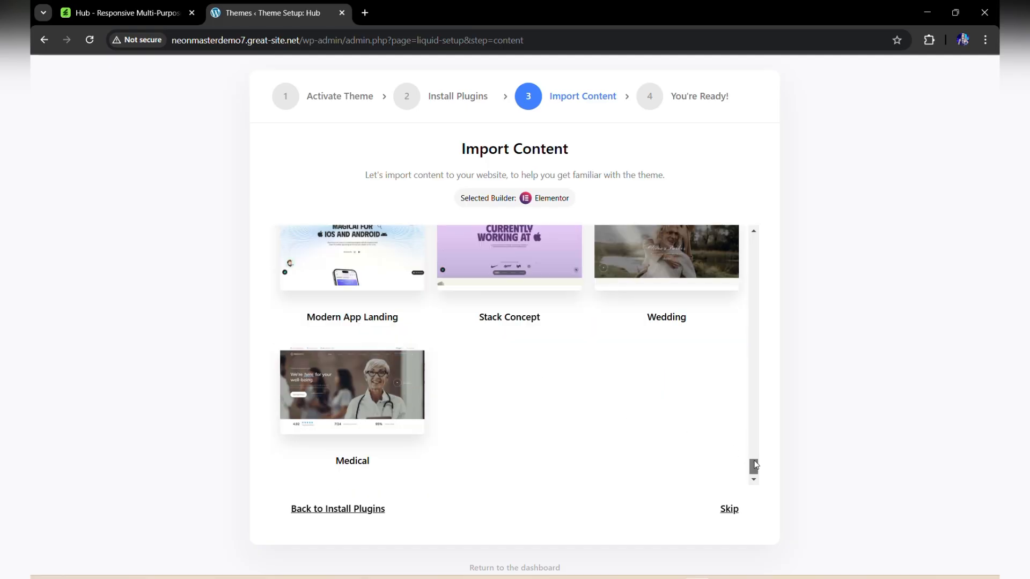
left_click_drag(756, 465, 756, 232)
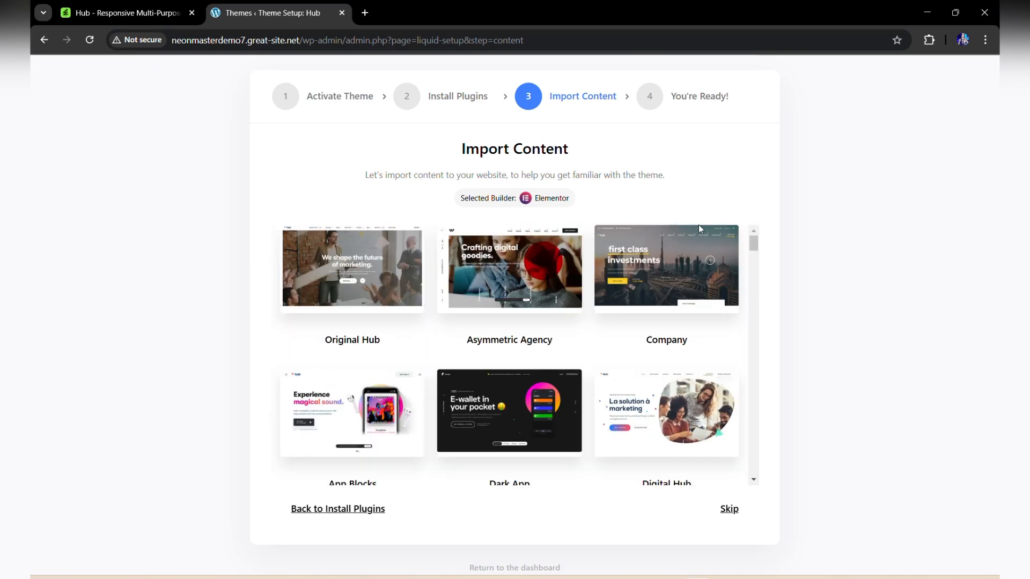
scroll(414, 281, "down", 3)
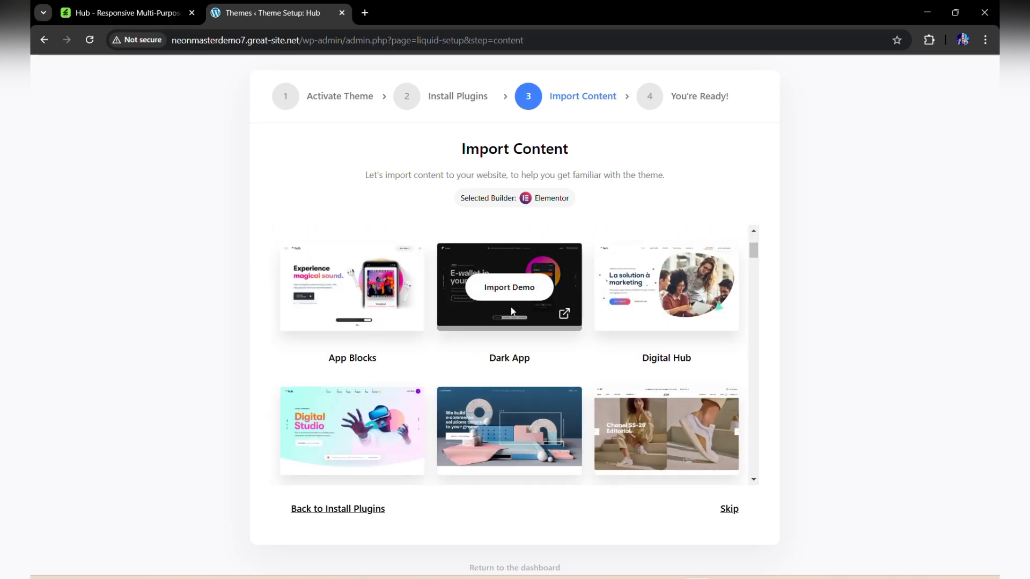
scroll(510, 309, "down", 1)
left_click(356, 368)
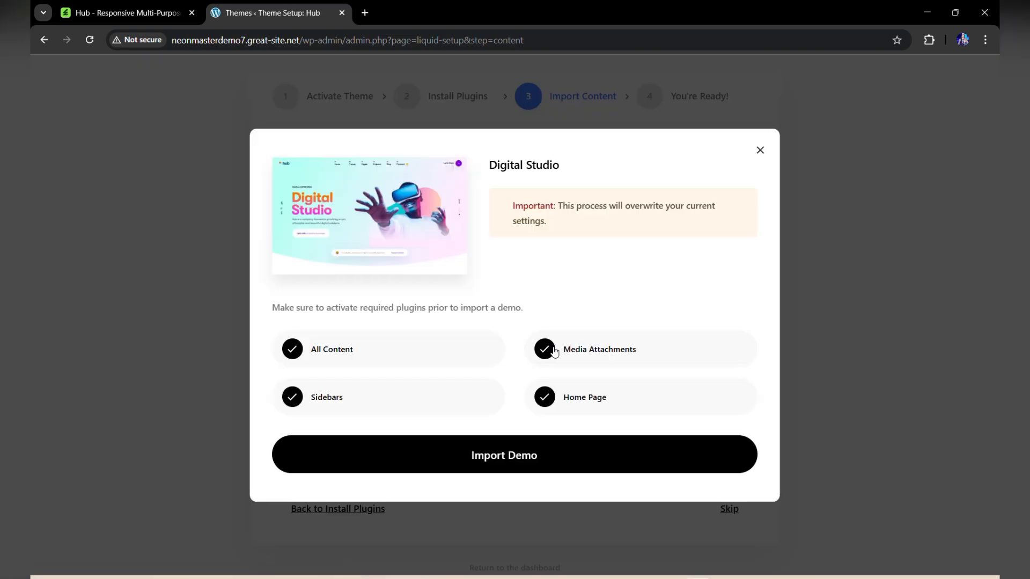
left_click(525, 448)
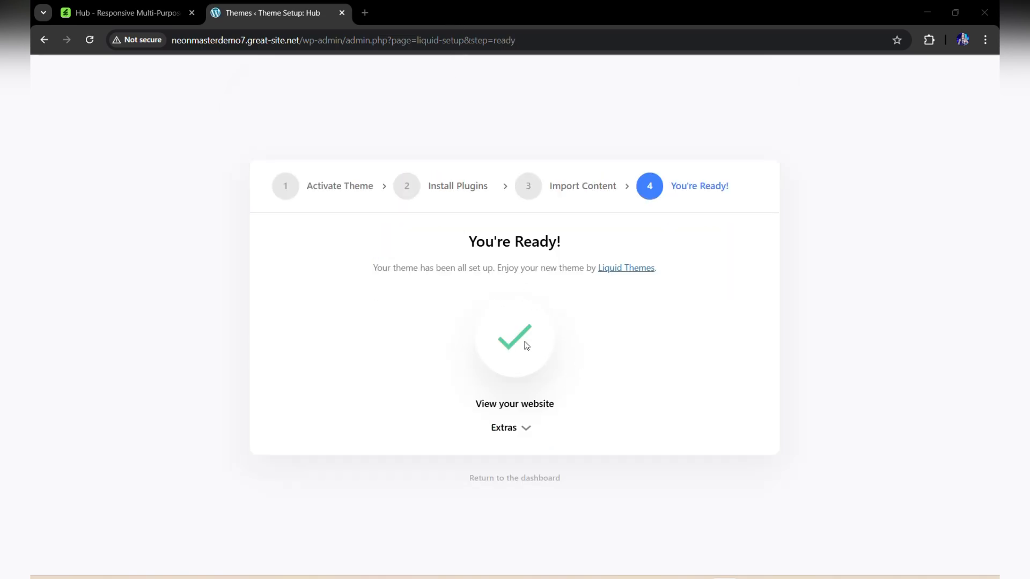
Open the finished website from the setup wizard in a new browser tab and view it.
right_click(528, 403)
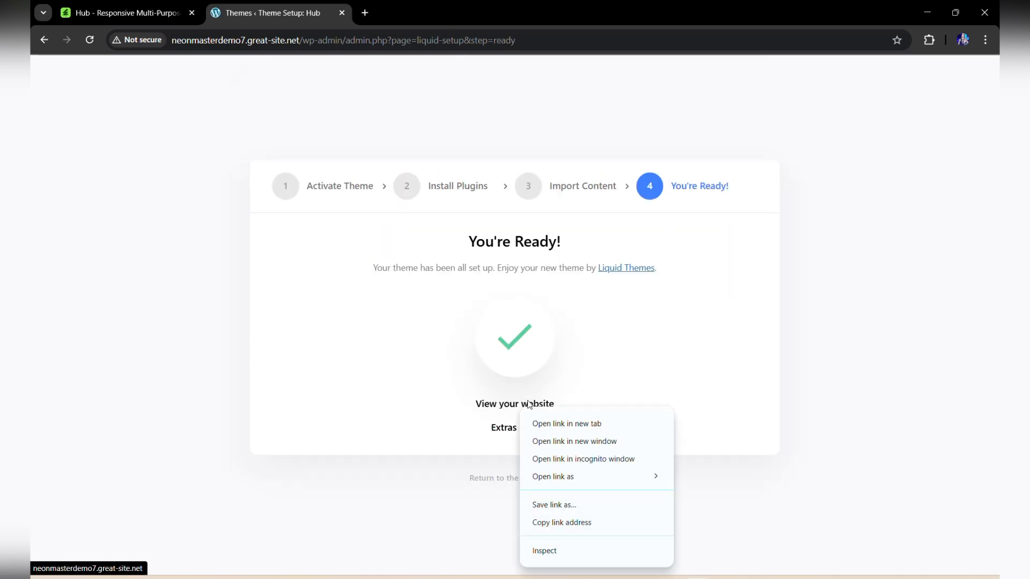
left_click(556, 423)
left_click(432, 12)
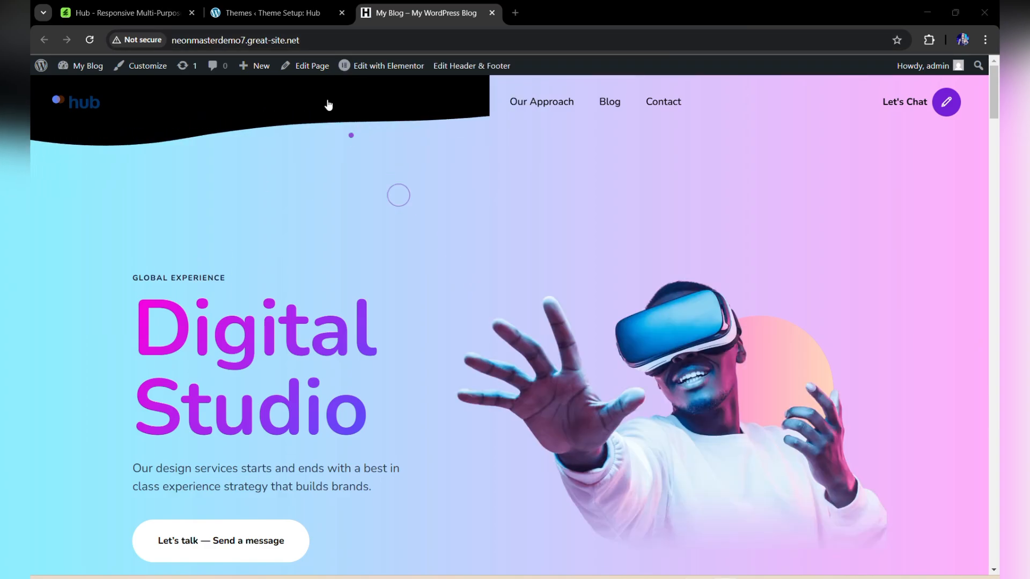
Reload the home page from the site logo and examine its hero banner, Projects submenu and service cards.
left_click(69, 108)
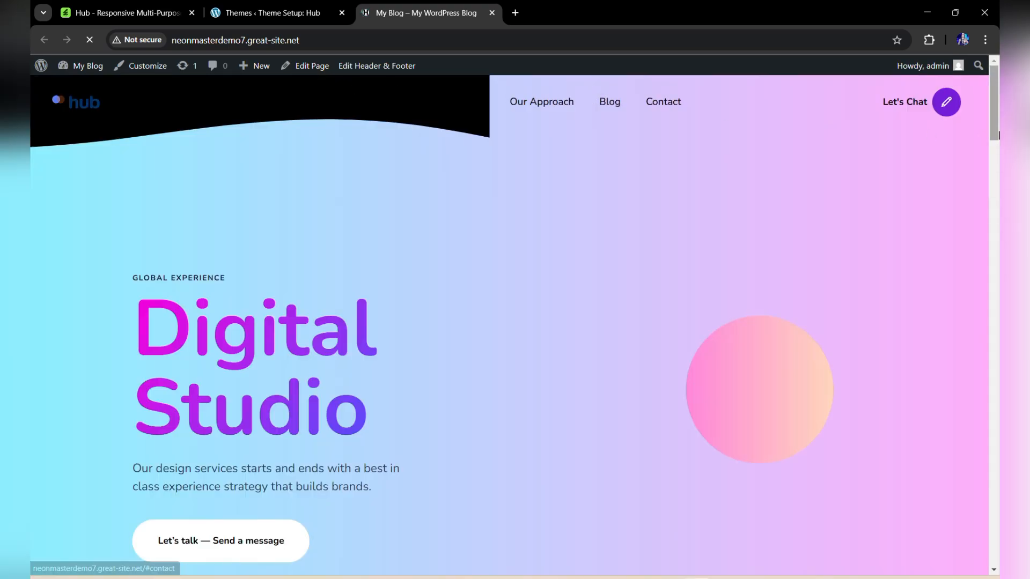
scroll(191, 203, "down", 3)
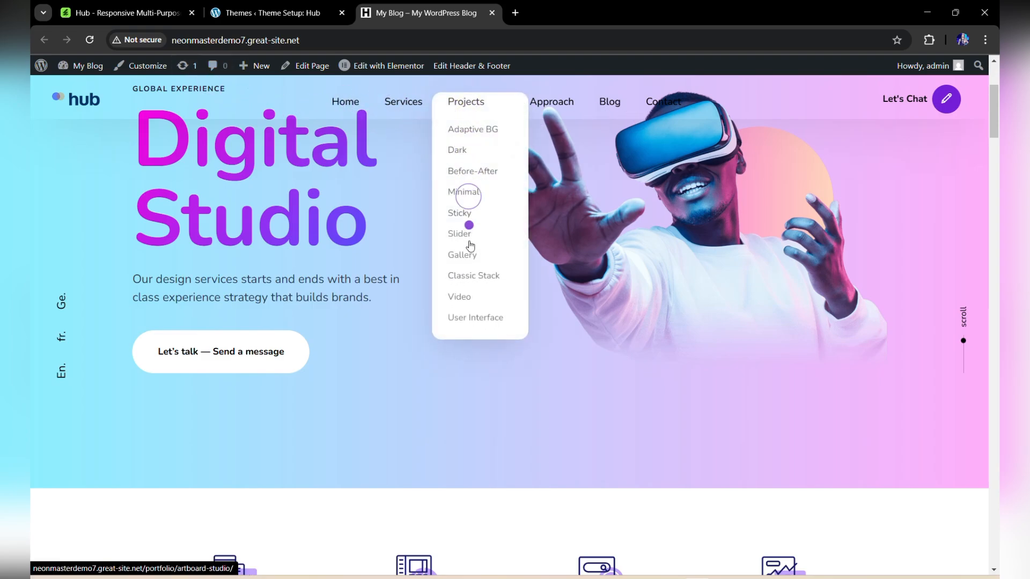
scroll(808, 301, "down", 7)
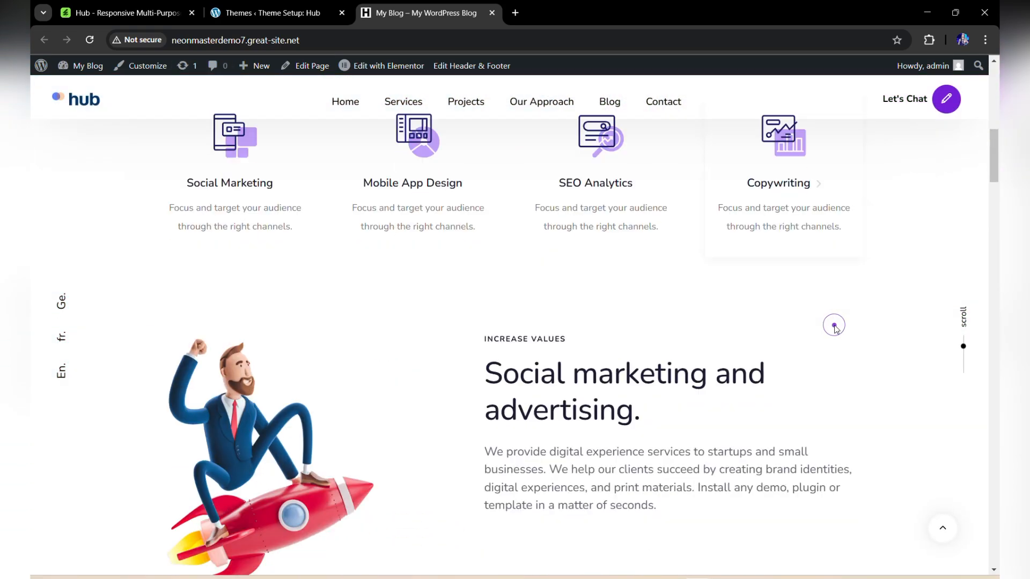
scroll(356, 149, "up", 1)
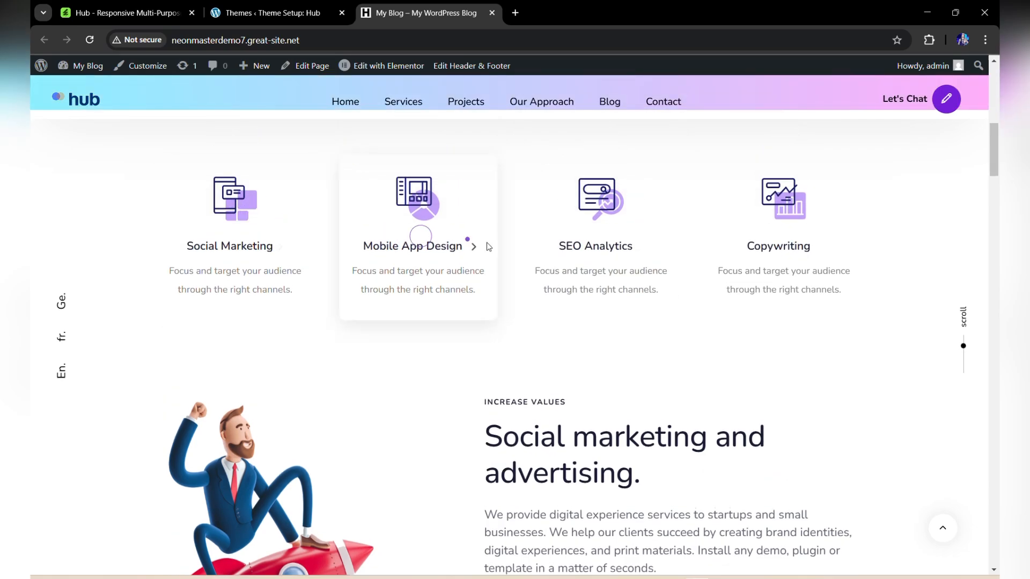
scroll(483, 245, "down", 3)
scroll(494, 248, "down", 3)
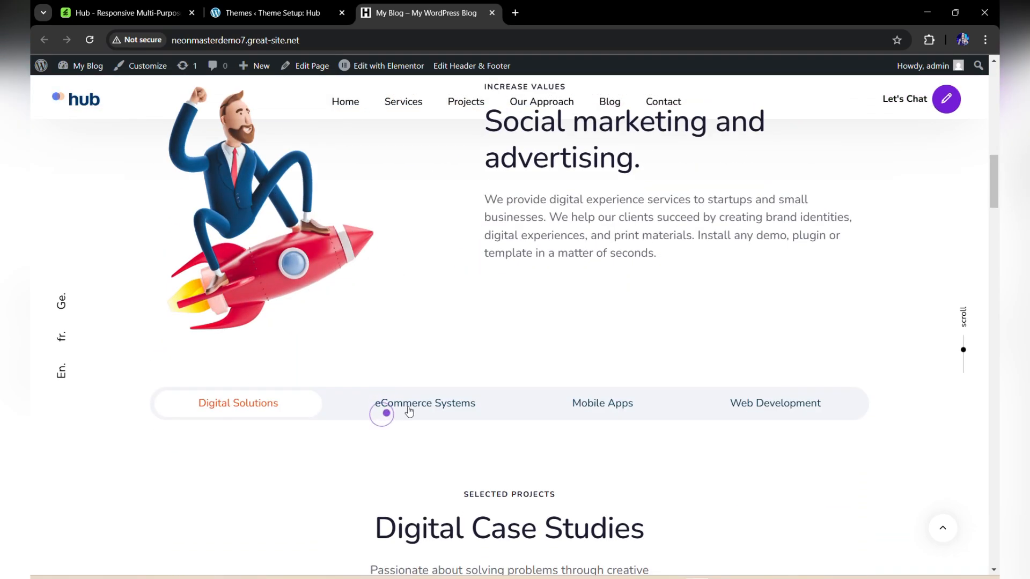
Preview the eCommerce Systems, Mobile Apps and Web Development content in the social marketing and advertising section.
scroll(594, 363, "up", 1)
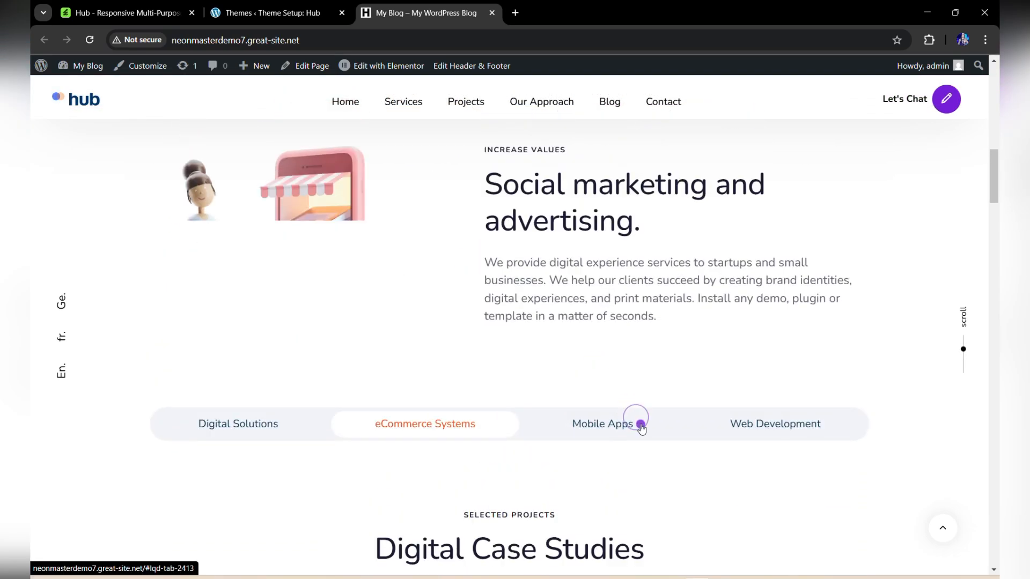
left_click(632, 427)
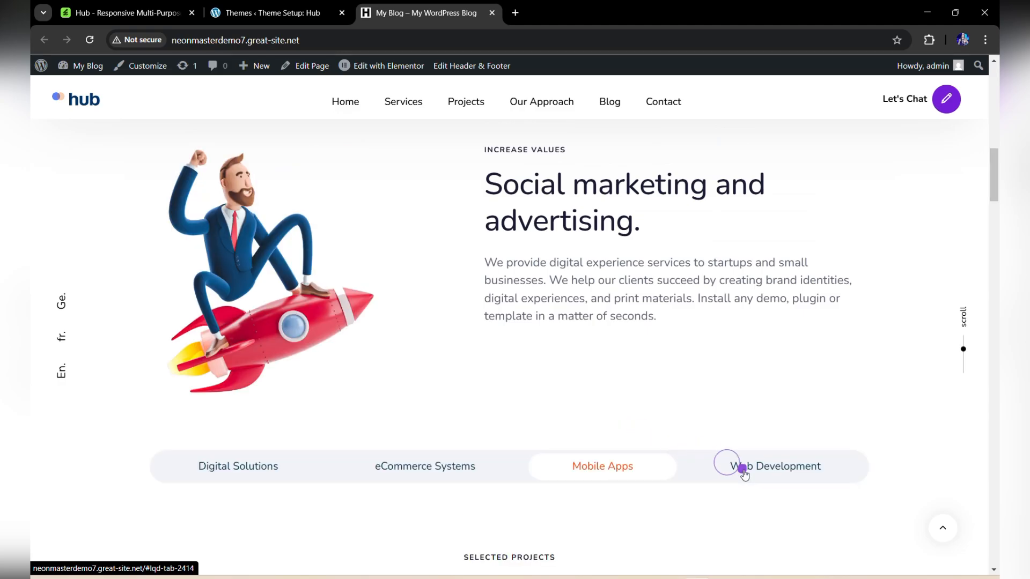
left_click(766, 472)
Examine the Digital Case Studies portfolio, the creative process section and the company statistics on the home page.
scroll(483, 324, "down", 7)
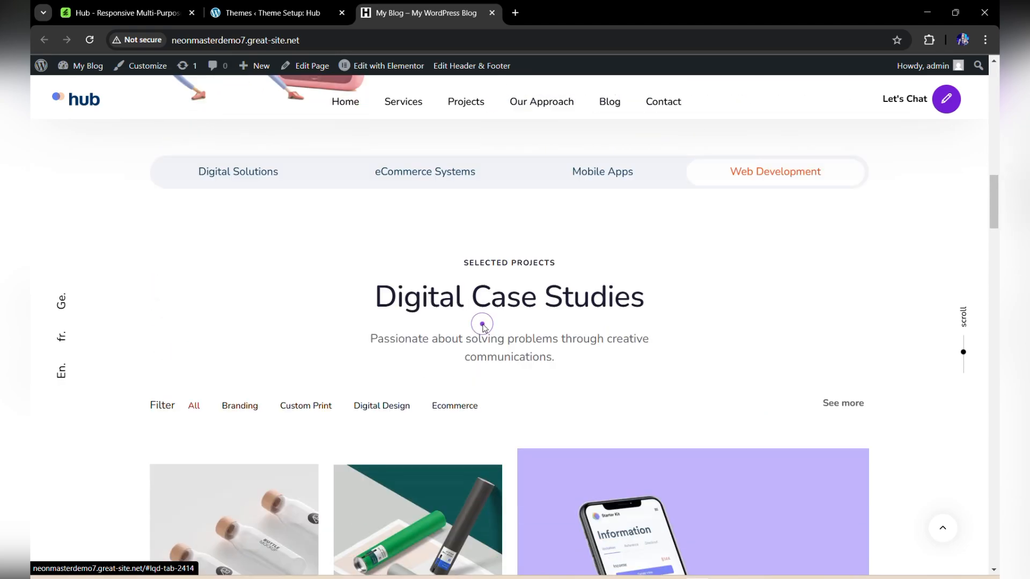
scroll(483, 326, "down", 3)
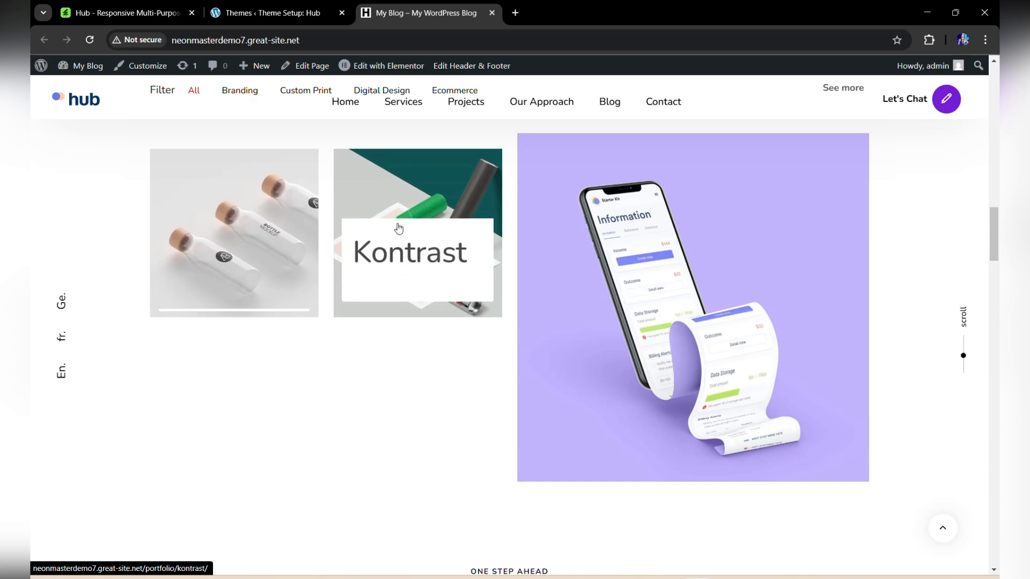
scroll(717, 297, "down", 10)
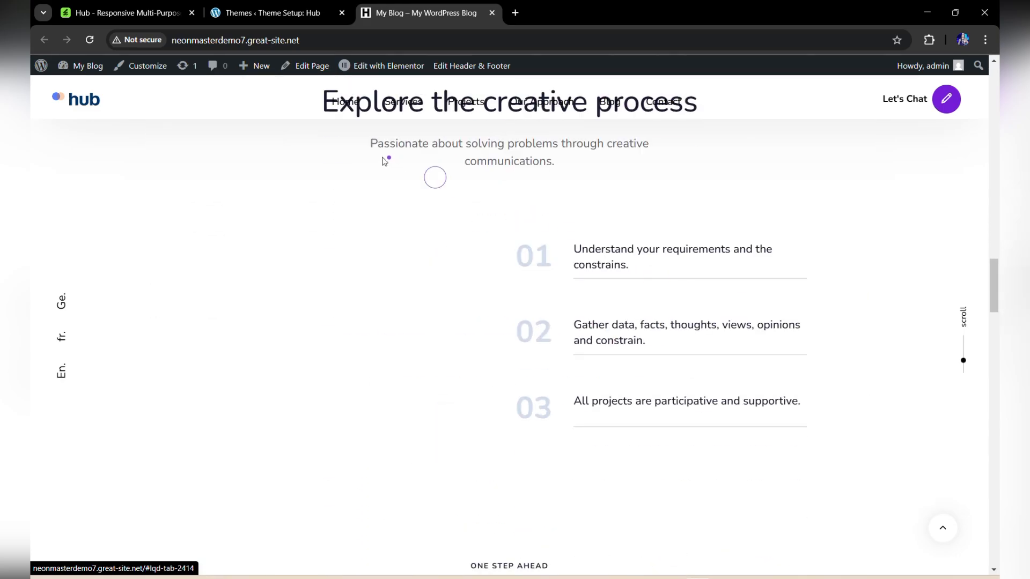
scroll(278, 275, "up", 2)
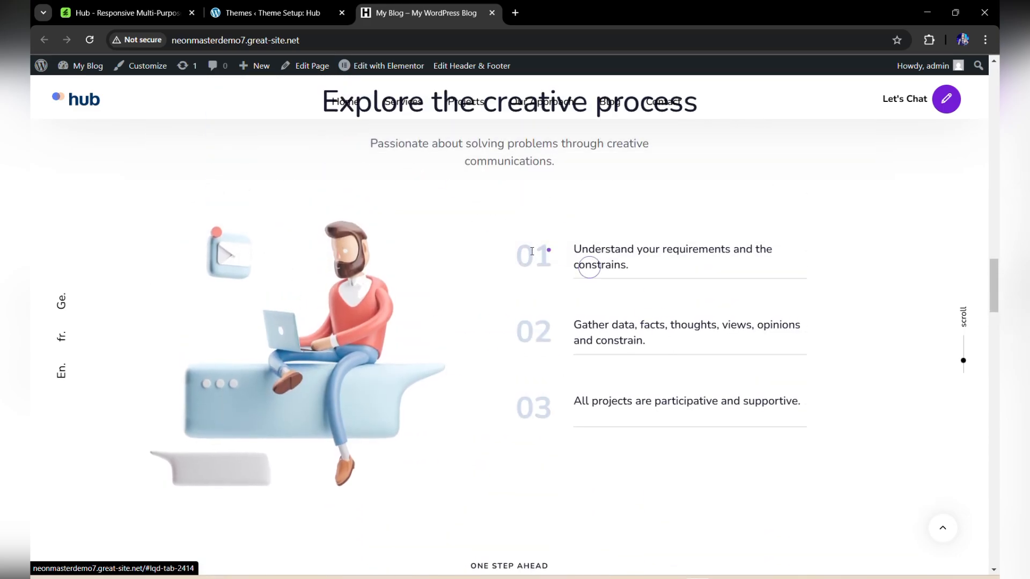
scroll(629, 351, "down", 8)
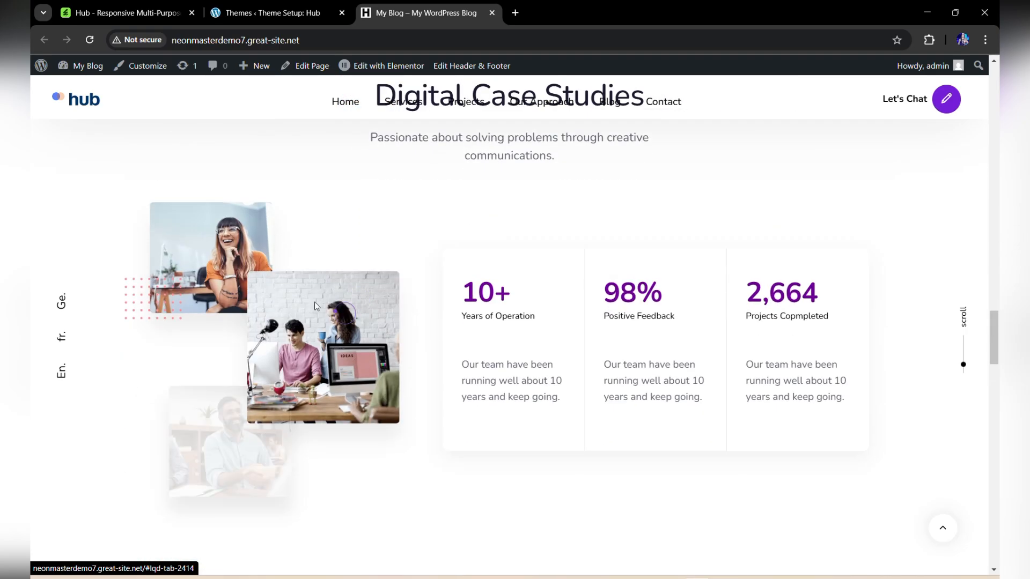
Expand "Unique brand identity and strategy" and "Tailor-made digital products" in the "Social marketing made easy" section.
scroll(534, 342, "down", 7)
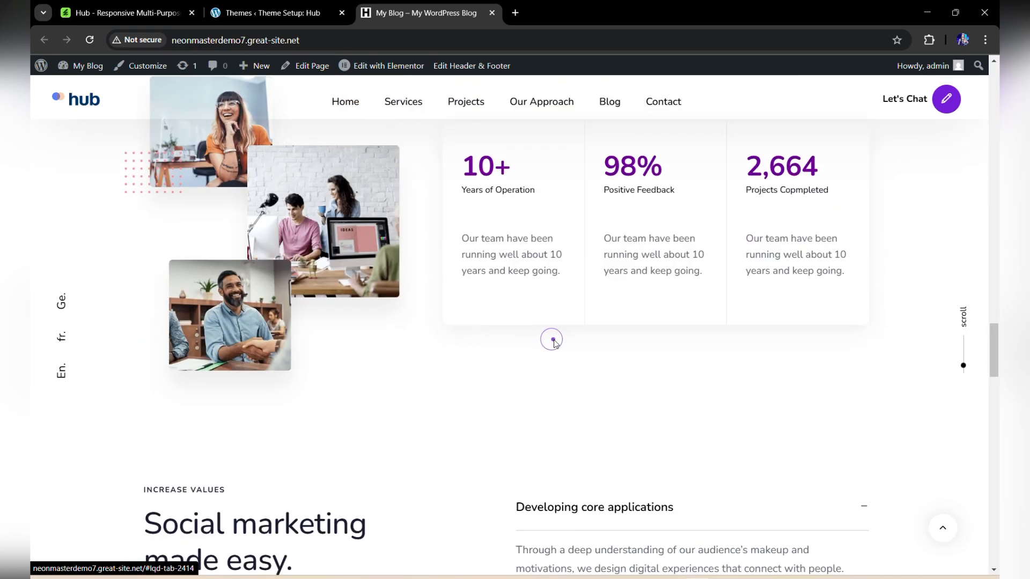
left_click(866, 367)
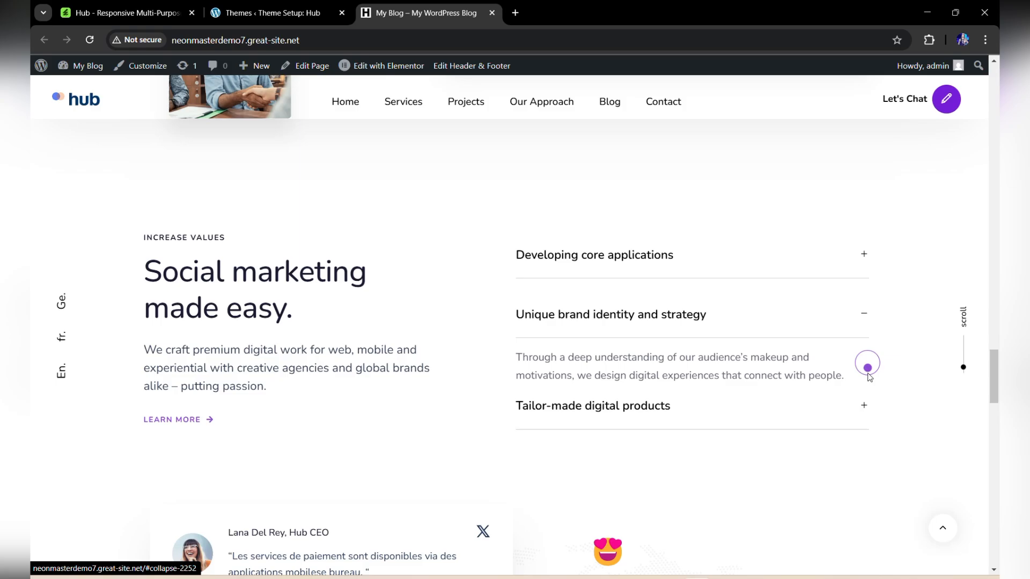
left_click(864, 404)
Examine the testimonials, blog posts, contact section and footer, and return to the start of the home page.
scroll(385, 239, "down", 5)
scroll(432, 421, "down", 10)
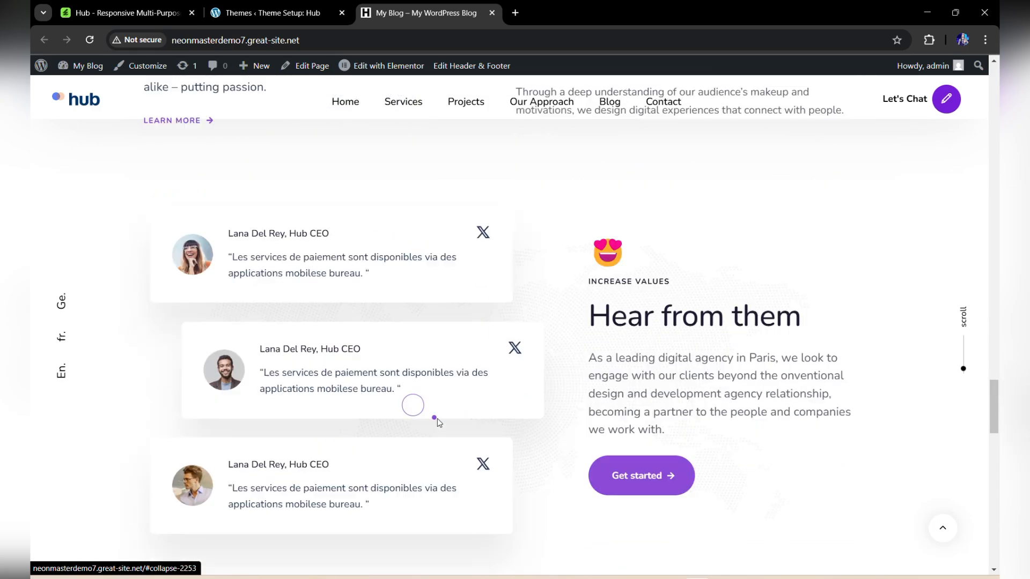
scroll(605, 383, "down", 5)
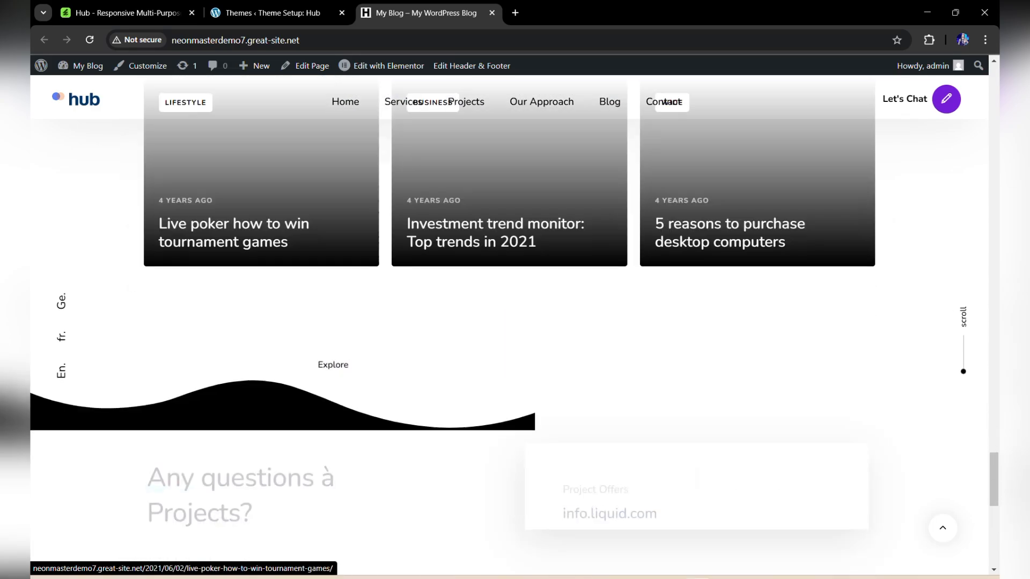
scroll(489, 317, "down", 6)
scroll(605, 225, "down", 5)
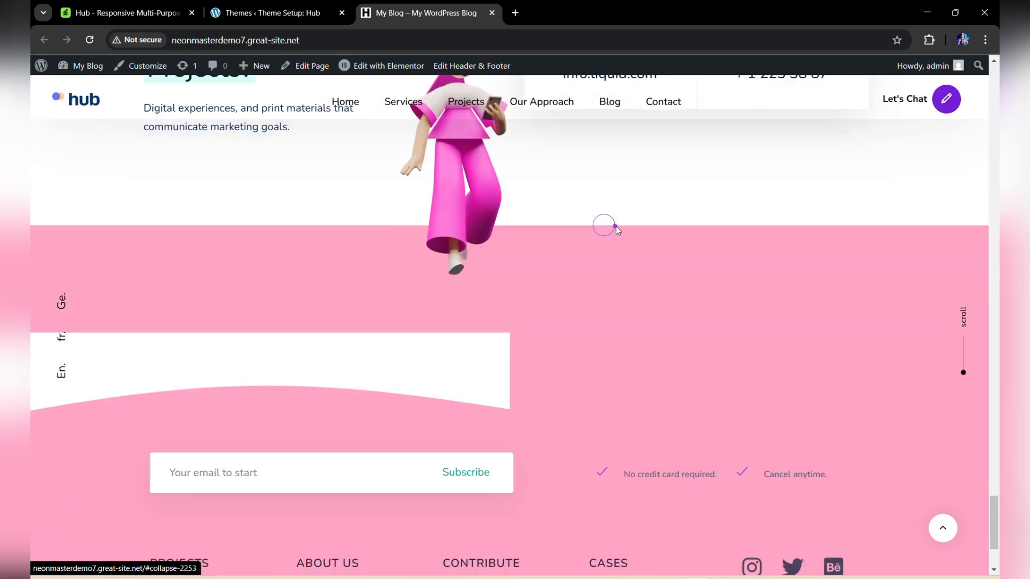
left_click(944, 530)
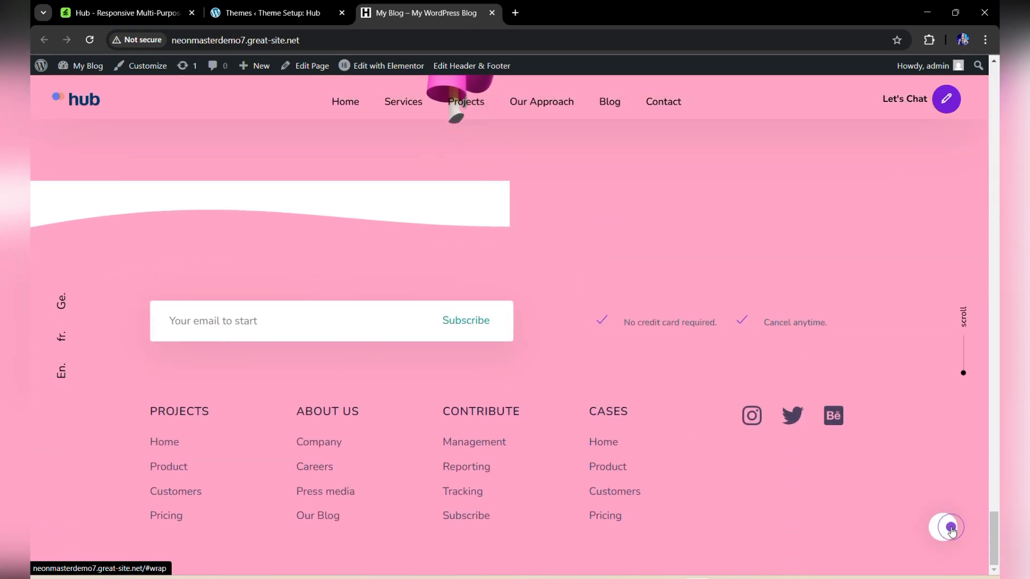